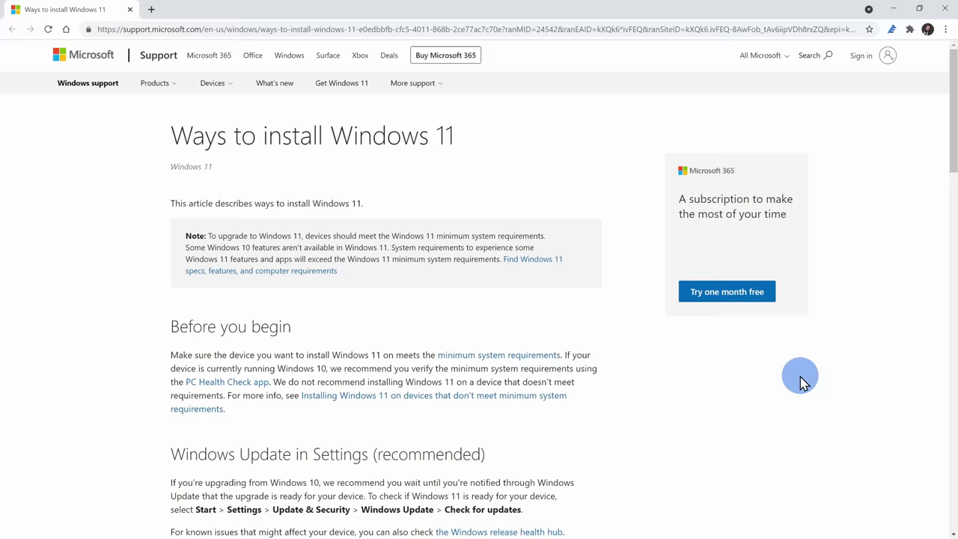
Examine the article's warning section on installing Windows 11 on devices that do not meet the minimum system requirements.
scroll(786, 381, down, 3)
scroll(783, 380, down, 5)
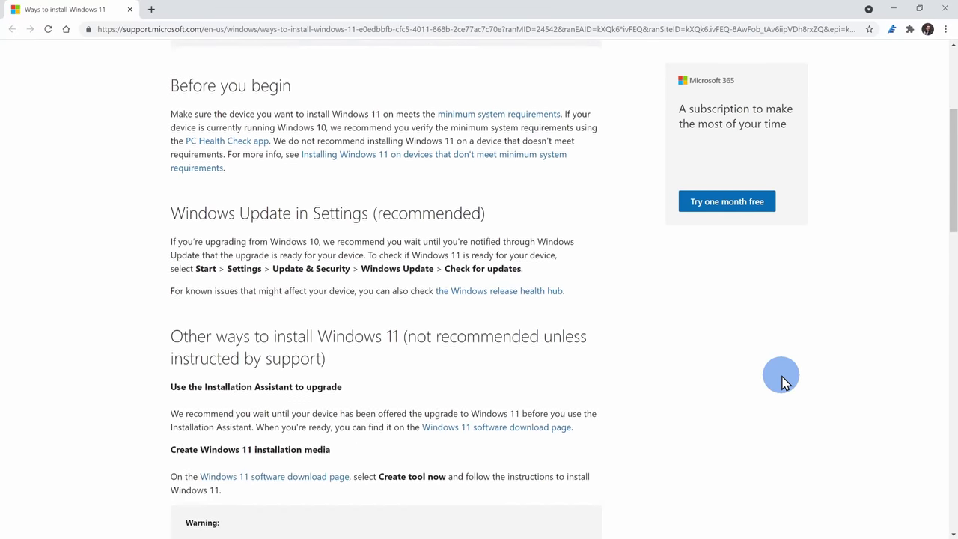
scroll(780, 386, down, 3)
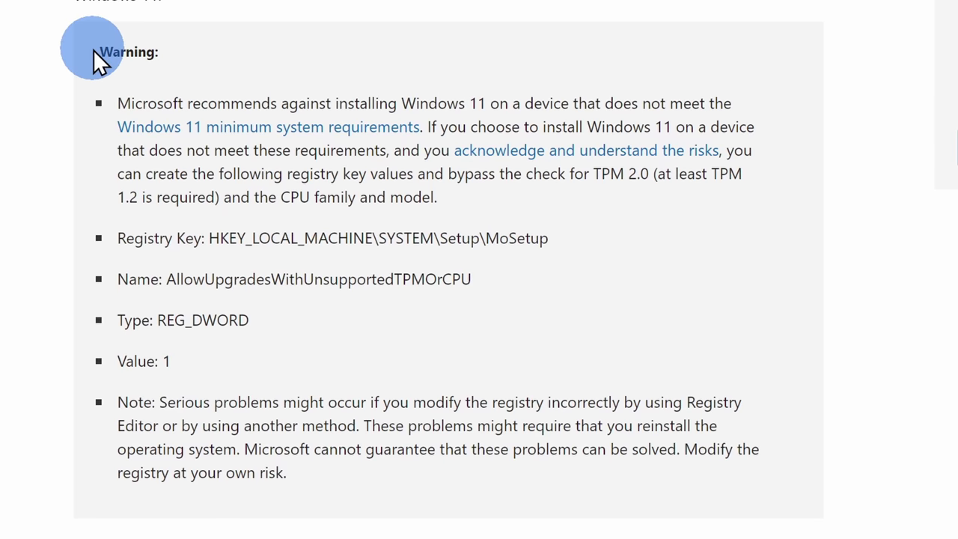
drag(93, 50, 539, 496)
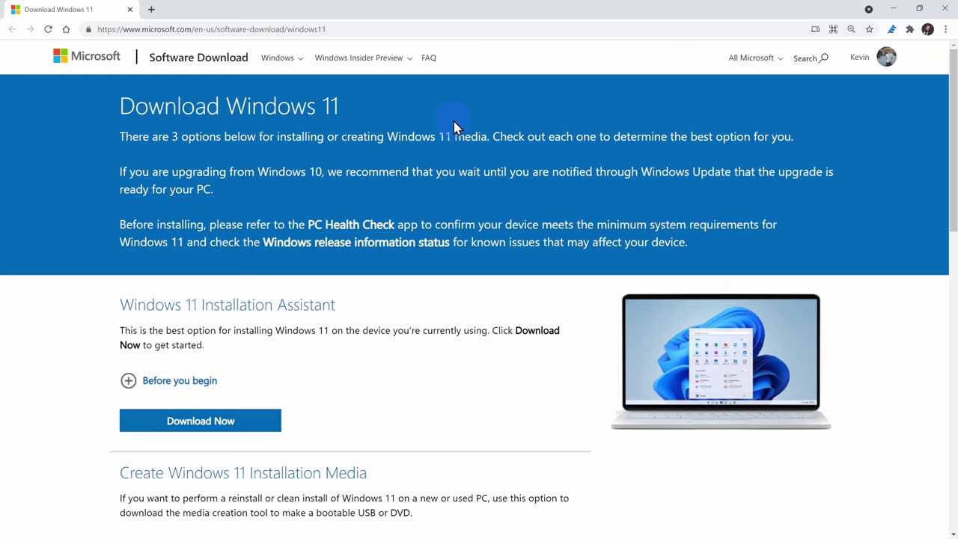
Select the Windows 11 disk image (ISO) on the software download page and request its download.
scroll(453, 127, down, 6)
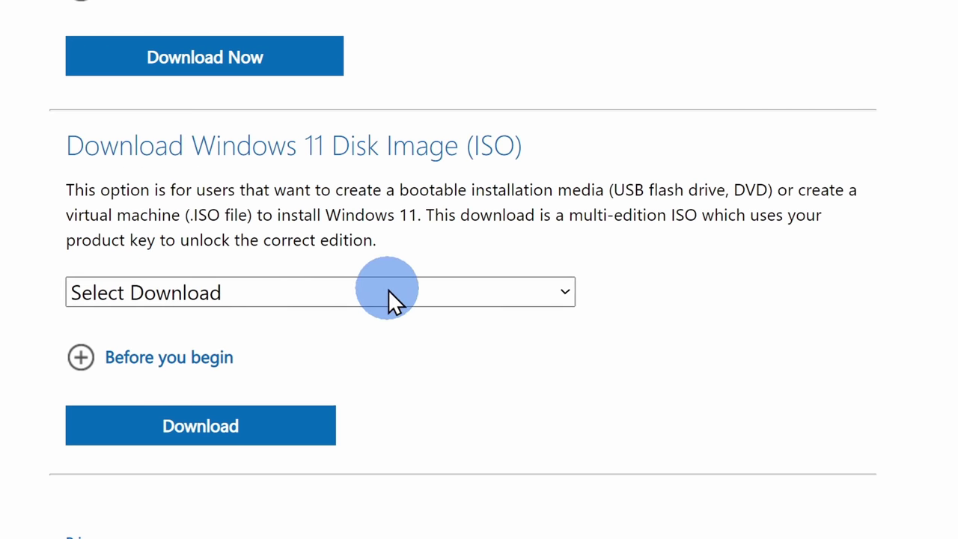
click(465, 293)
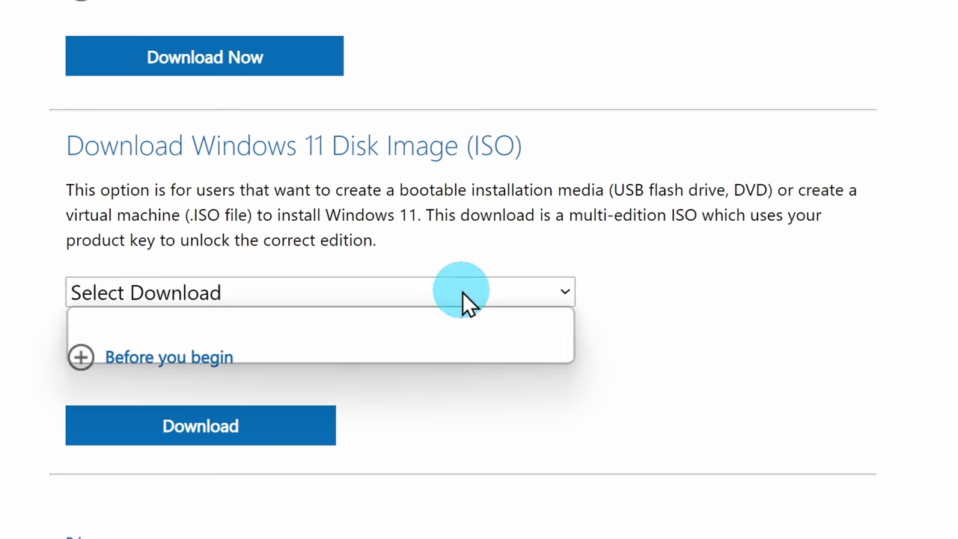
click(247, 351)
click(211, 419)
Choose English as the product language for the disk image and confirm the choice.
scroll(339, 419, down, 3)
scroll(449, 374, down, 2)
click(213, 320)
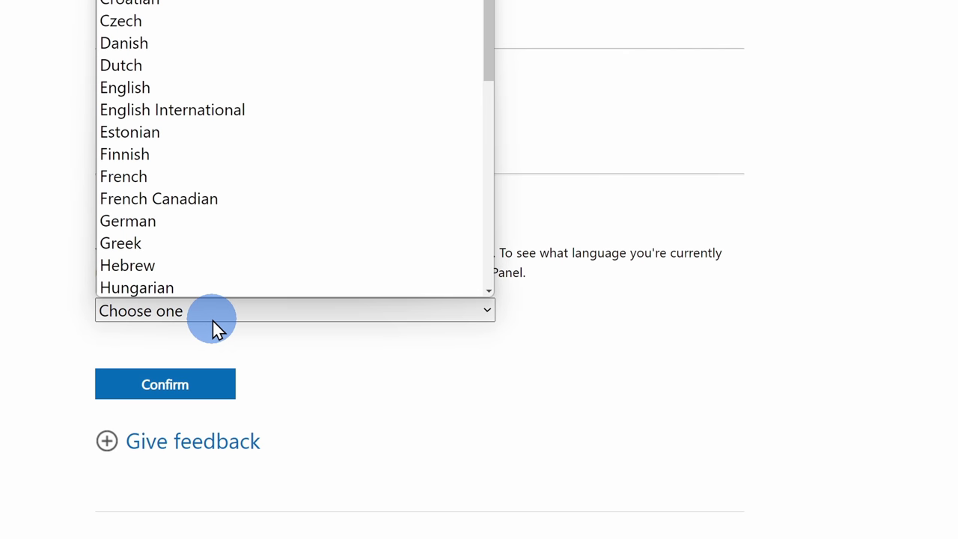
click(197, 92)
click(169, 384)
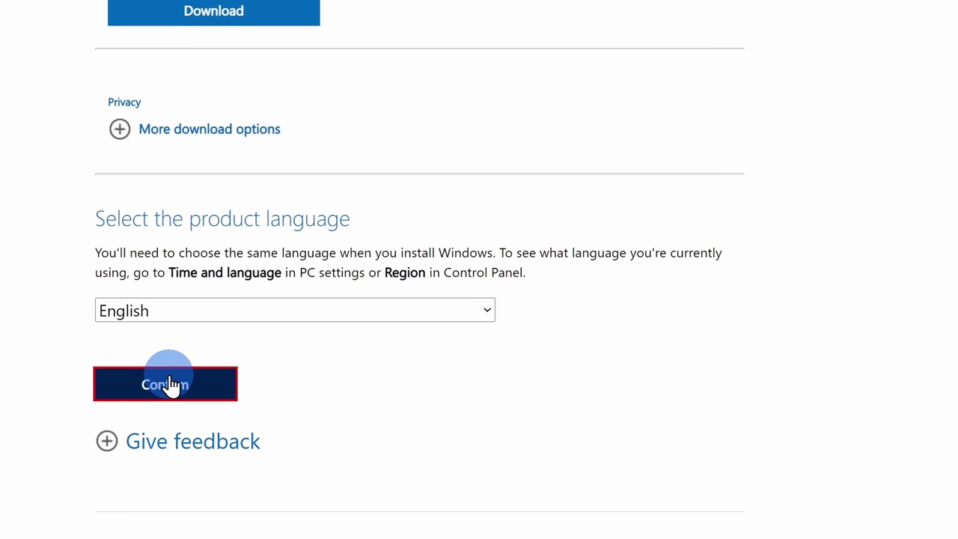
scroll(171, 384, down, 3)
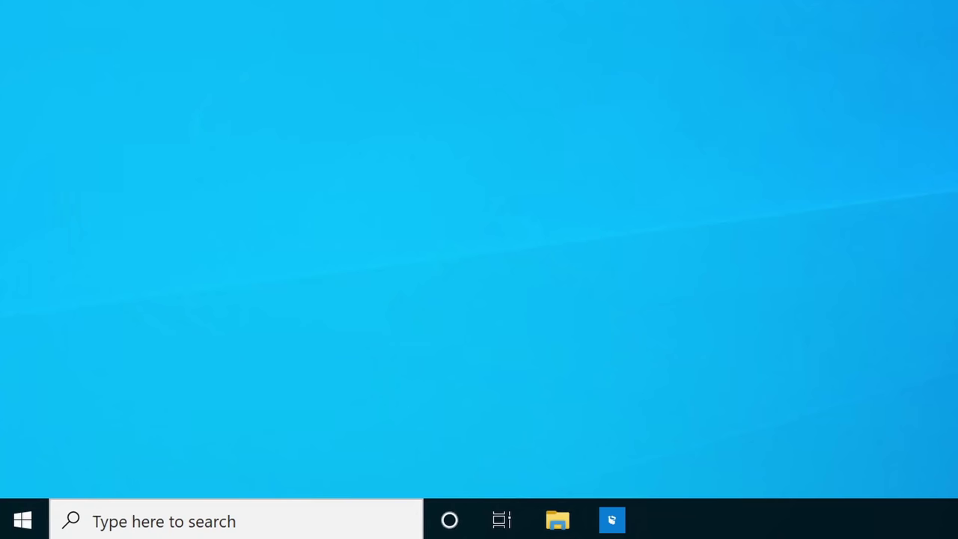
Open Registry Editor and go to the key Computer\HKEY_LOCAL_MACHINE\SYSTEM\Setup\MoSetup.
click(174, 520)
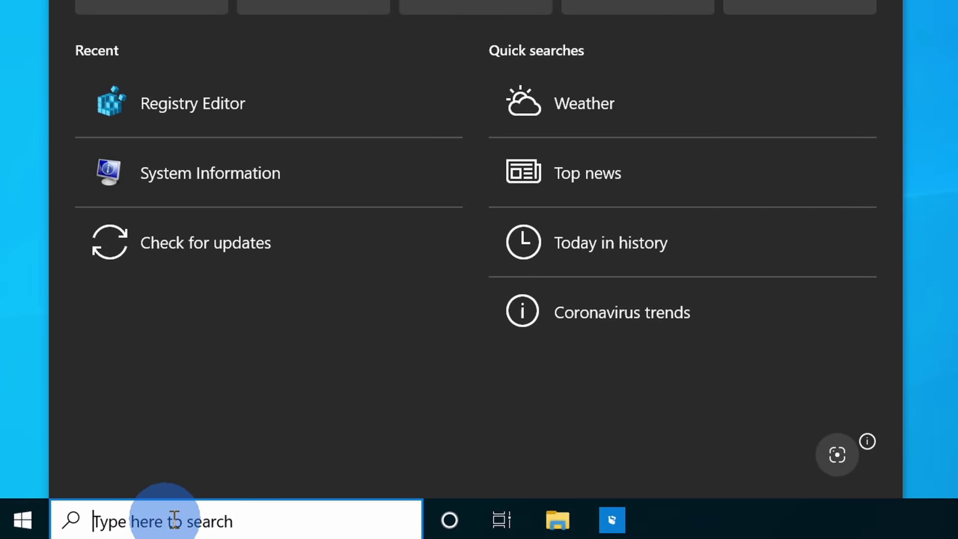
text(registry editor)
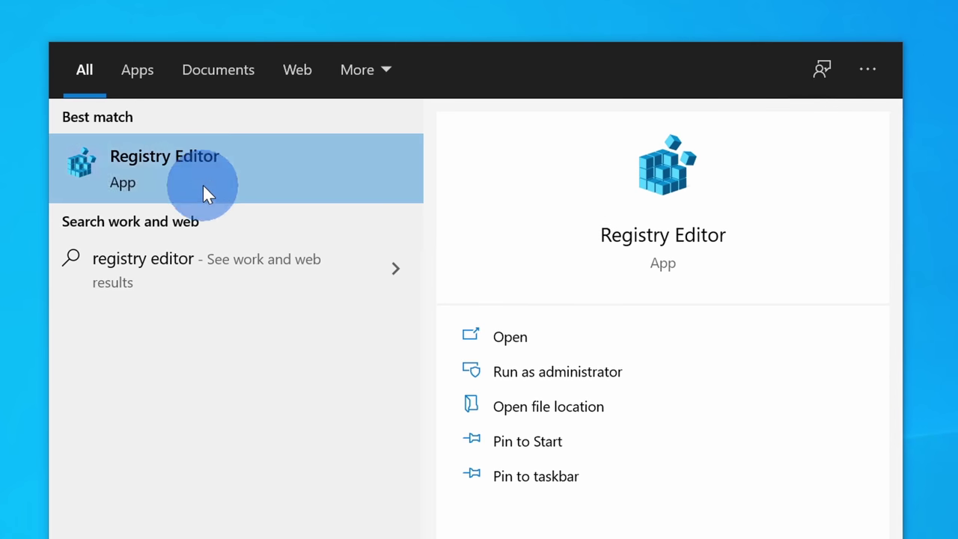
click(169, 183)
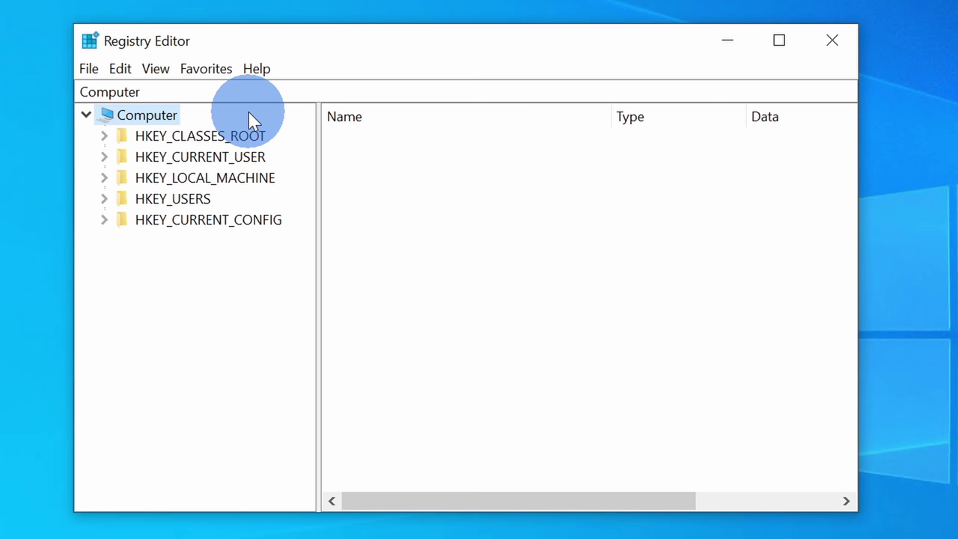
click(239, 92)
text(Computer\HKEY_LOCAL_MACHINE\SYSTEM\Setup\MoSetup)
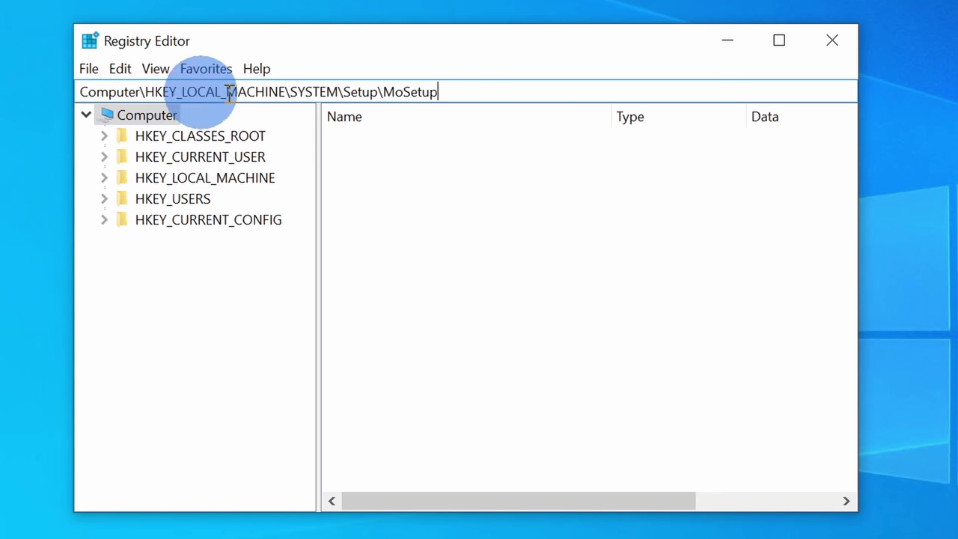
key(Return)
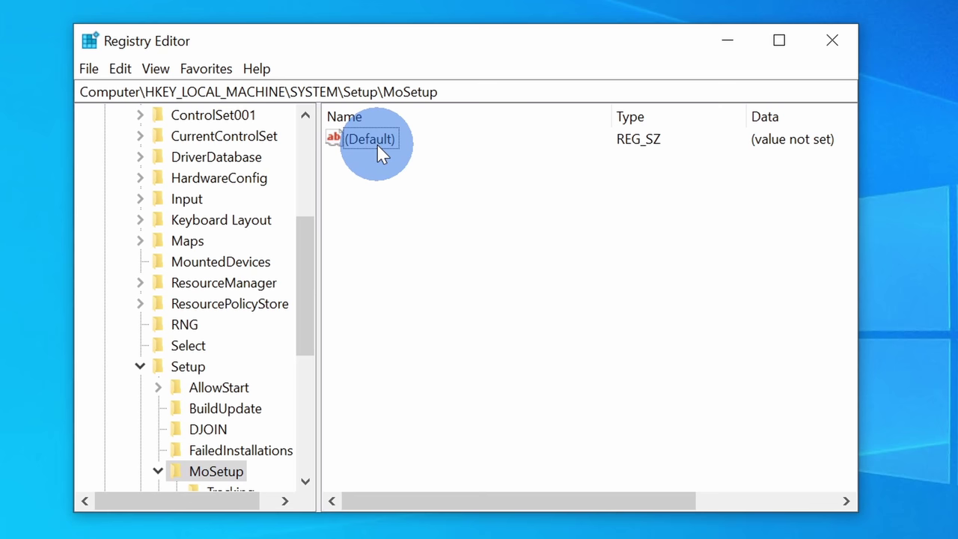
Create a DWORD (32-bit) value named AllowUpgradesWithUnsupportedTPMOrCPU in the MoSetup key.
right_click(381, 198)
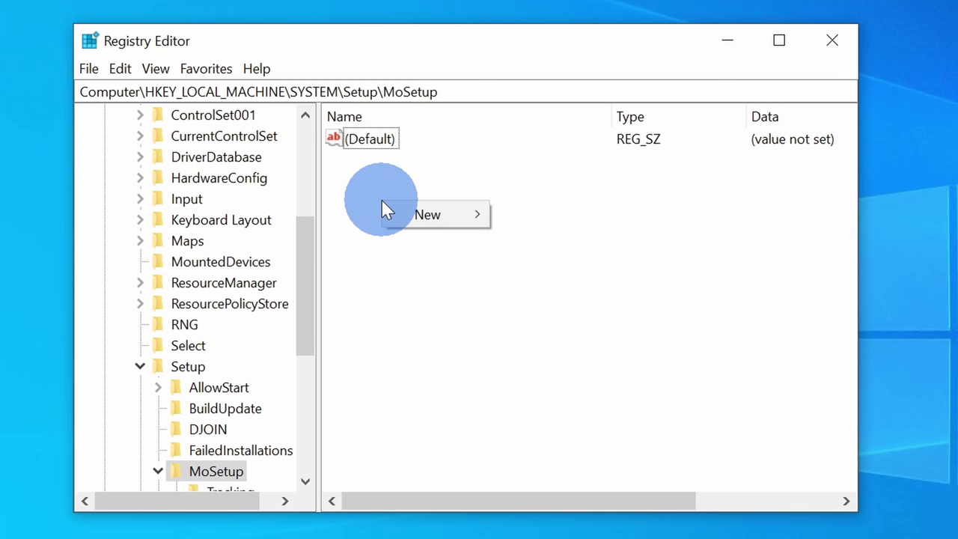
mouse_move(419, 212)
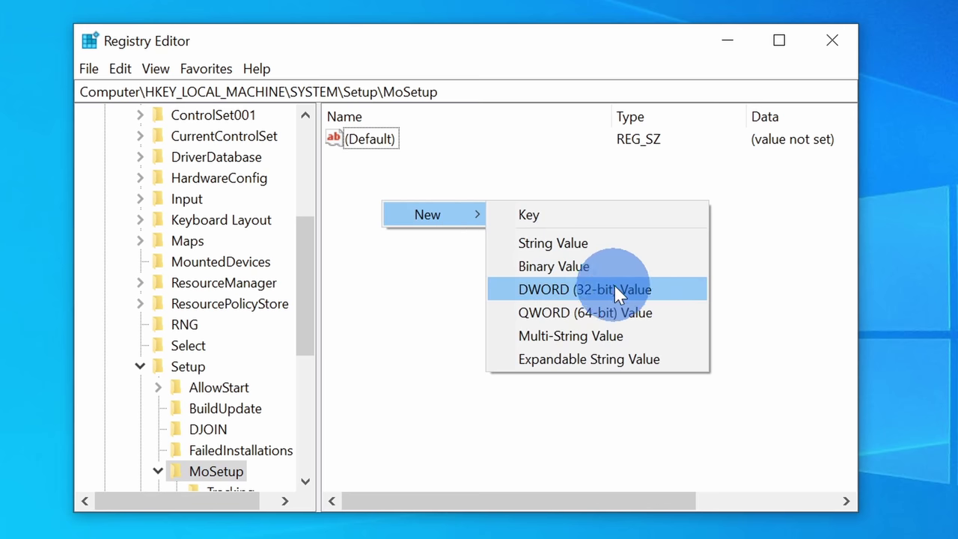
click(571, 289)
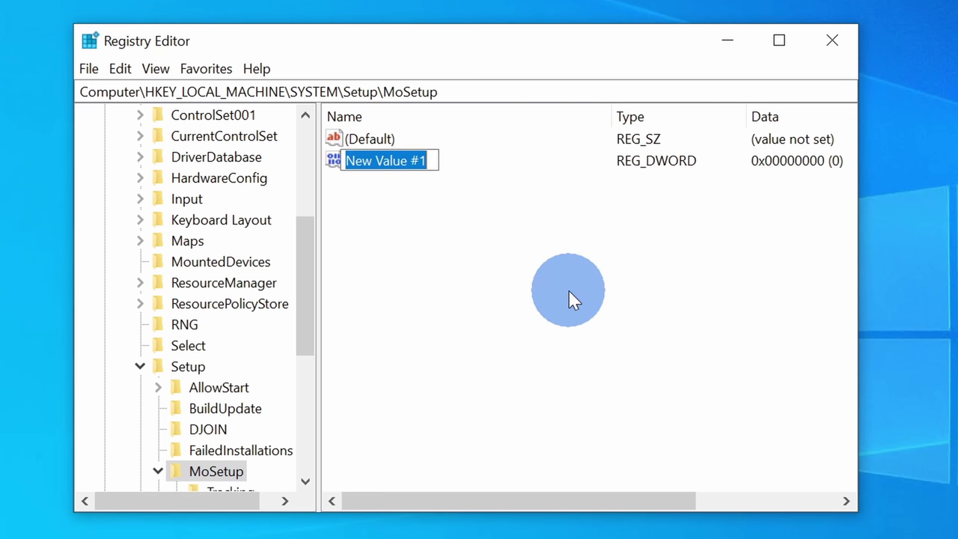
text(AllowUpgradesWithUnsupportedTPMOrCPU)
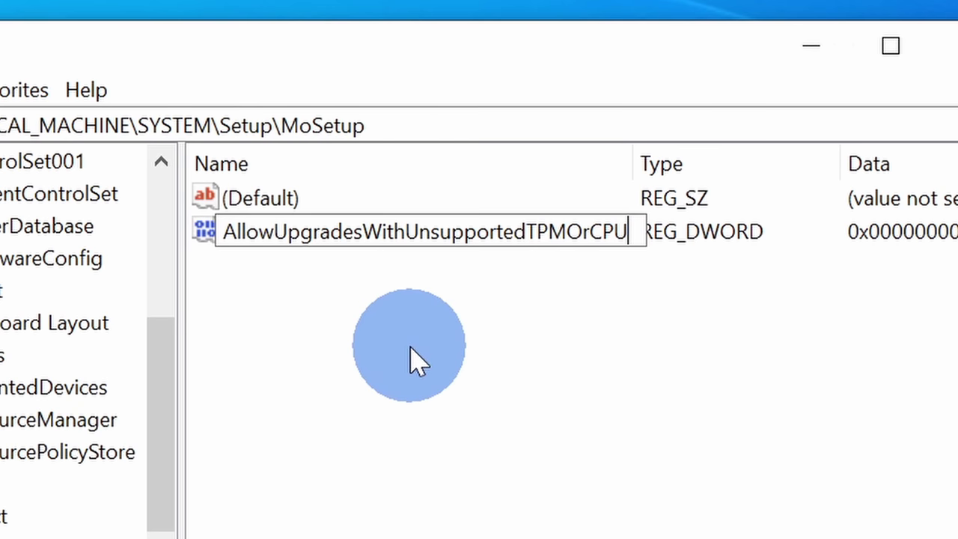
key(Return)
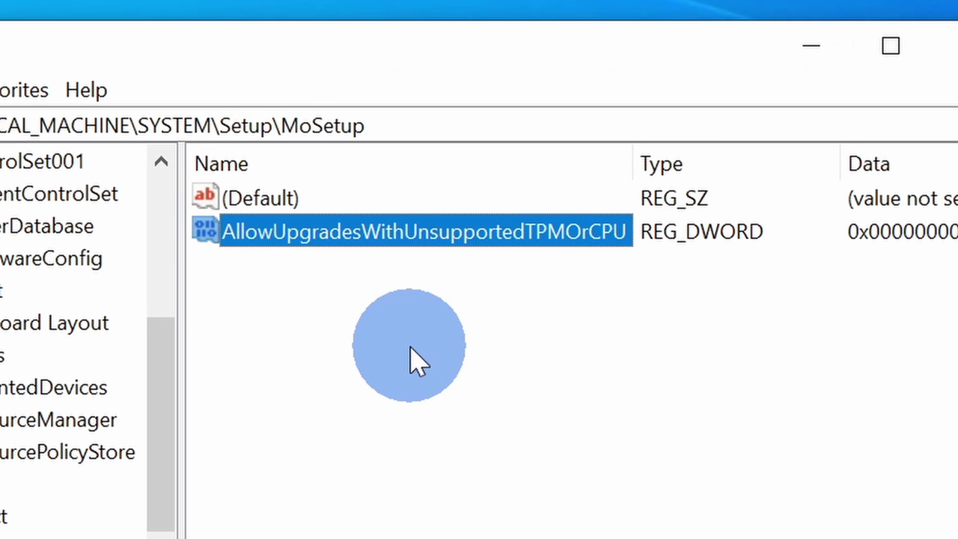
Set the value data of AllowUpgradesWithUnsupportedTPMOrCPU to 1.
double_click(376, 251)
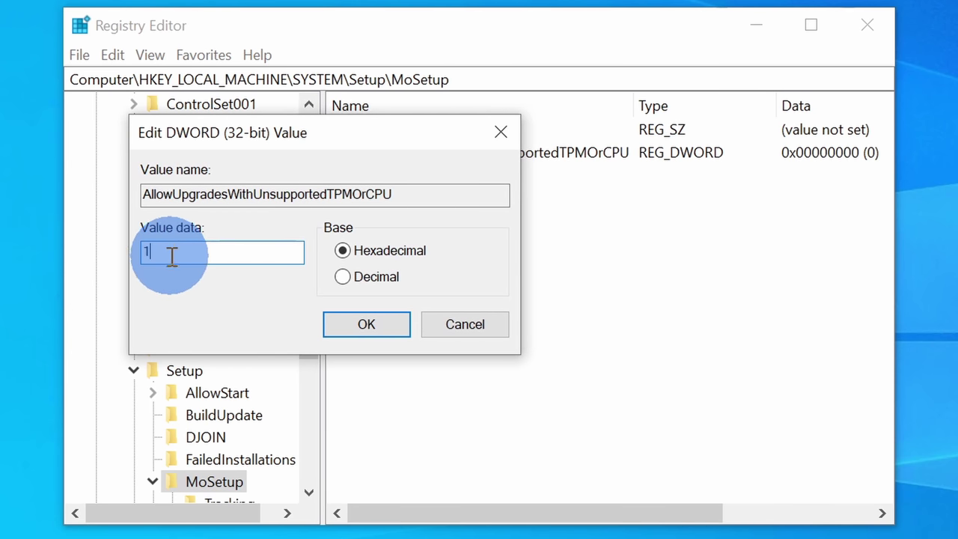
text(1)
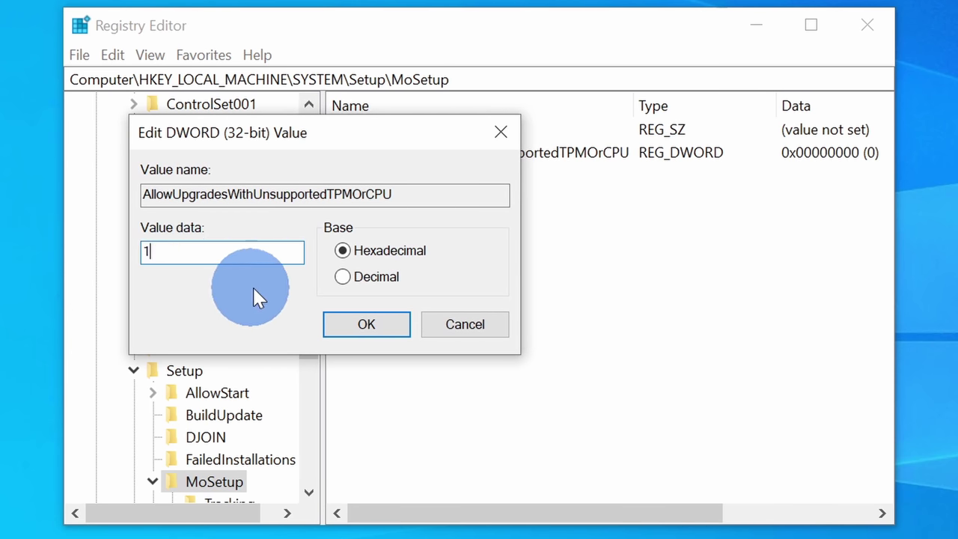
click(366, 324)
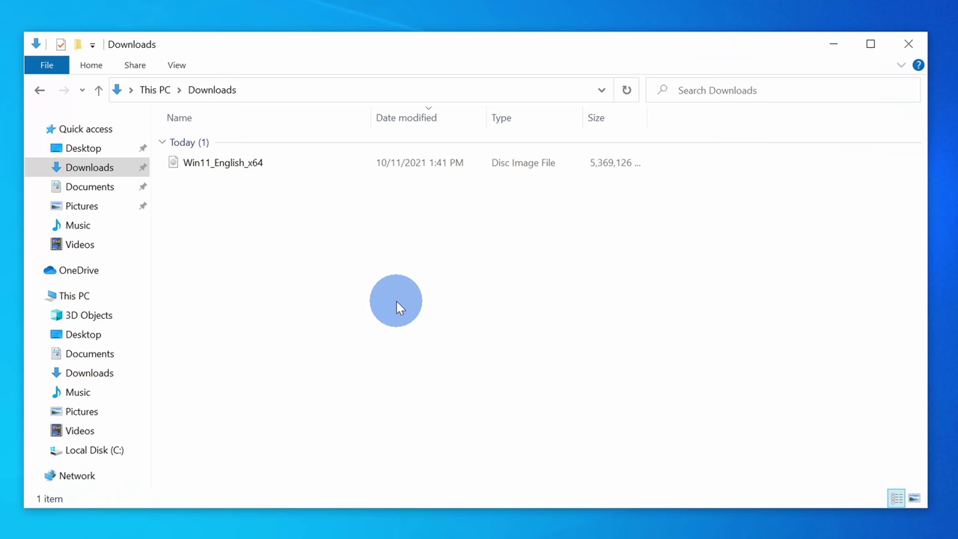
Mount the Win11_English_x64 disc image from the Downloads folder and run the setup application it contains.
double_click(234, 163)
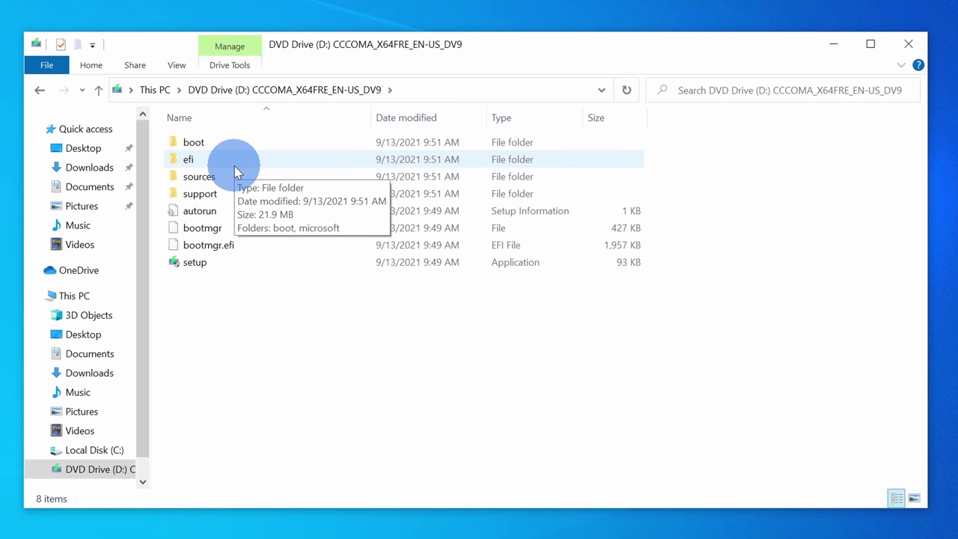
double_click(213, 265)
click(410, 384)
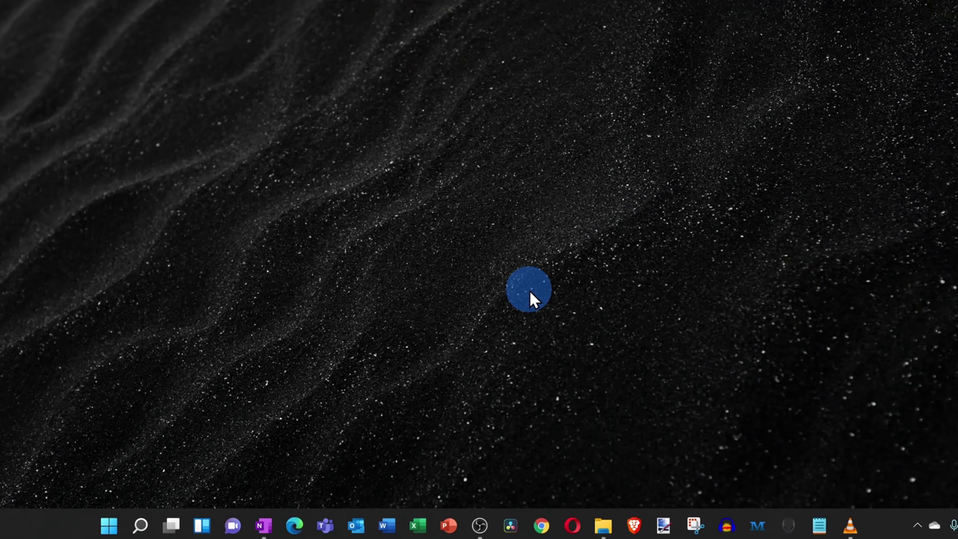
Open the Windows Settings app and go to the Recovery options of the System category.
click(110, 527)
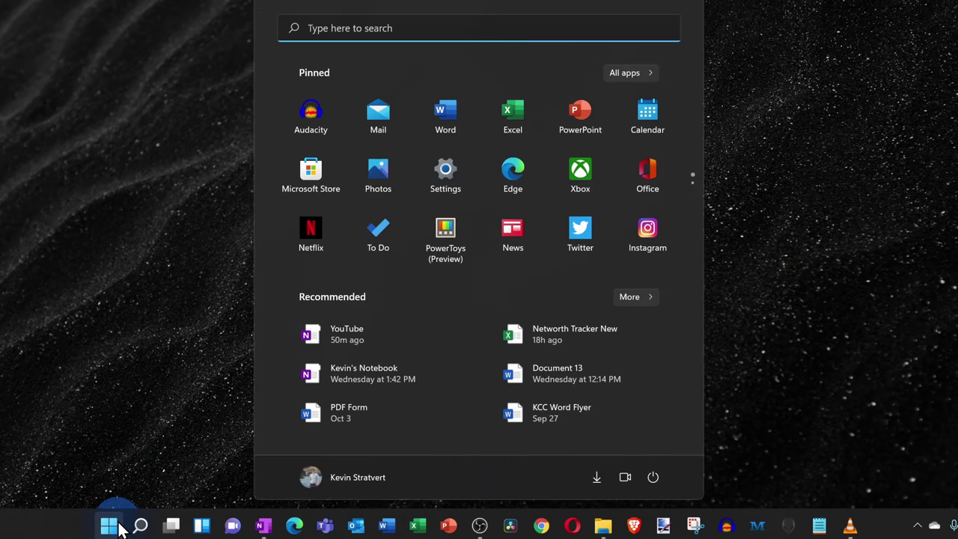
click(443, 162)
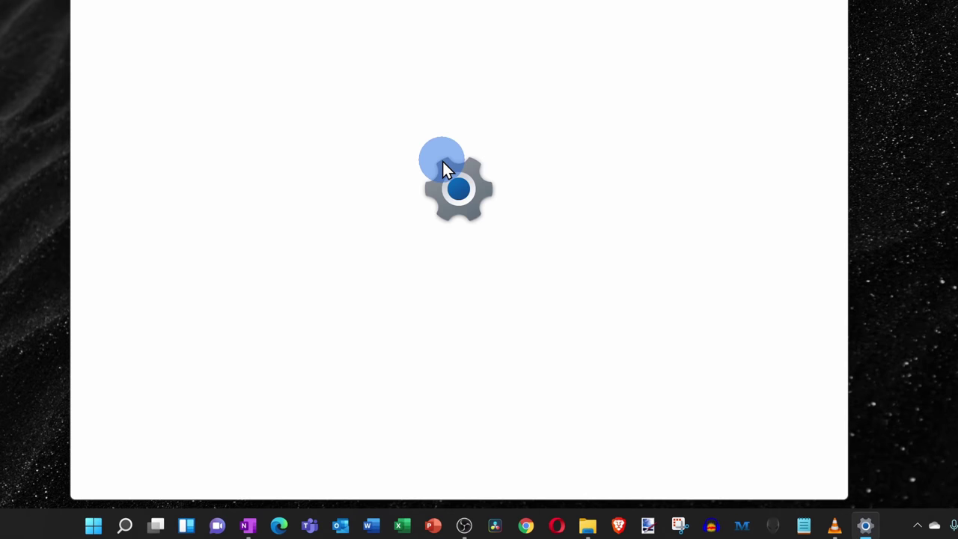
scroll(489, 312, down, 5)
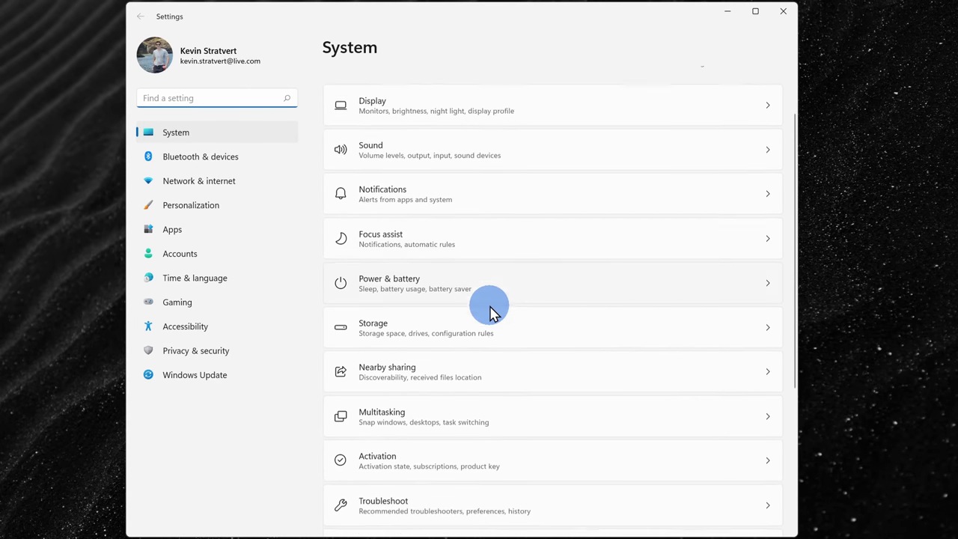
click(446, 341)
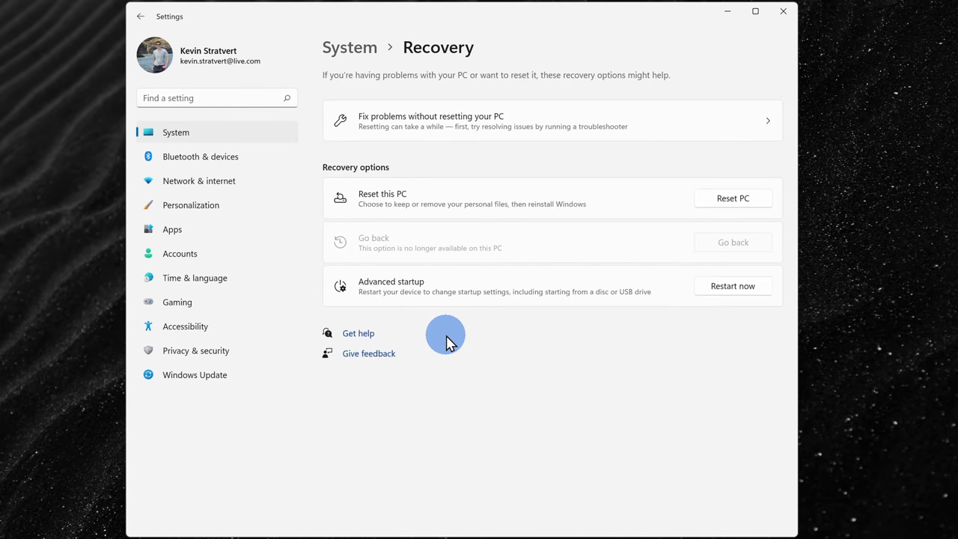